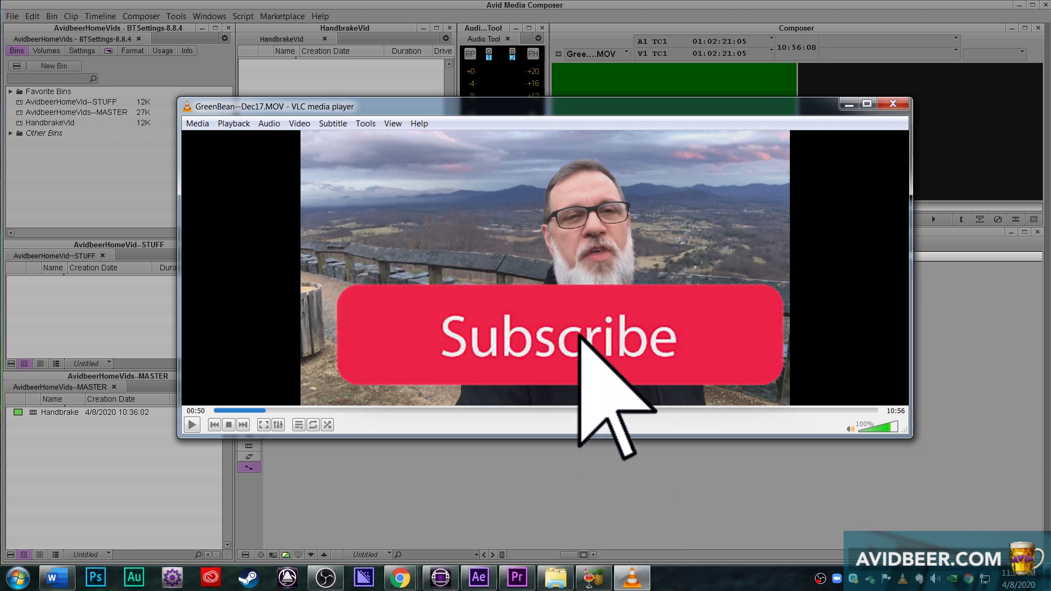
Replay GreenBean--Dec17.MOV in VLC from about 00:54 to confirm it plays normally
click(269, 411)
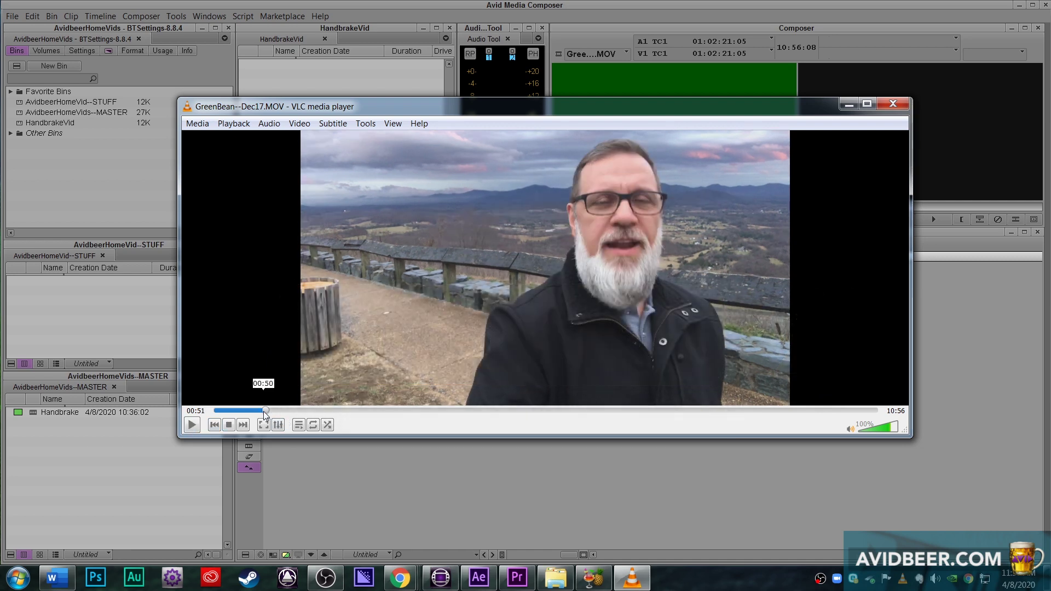
click(192, 425)
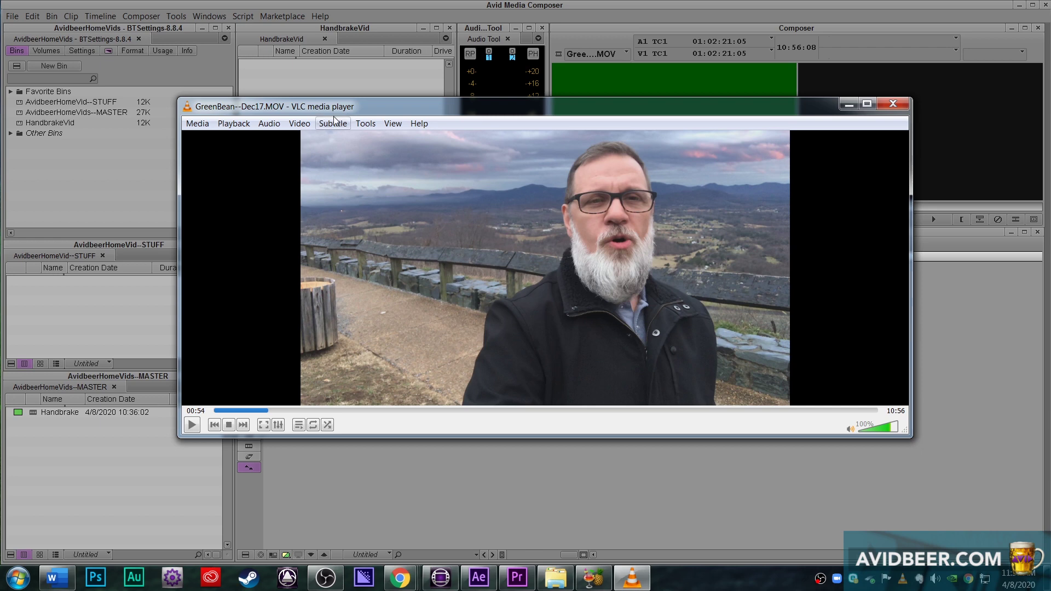
In Avid, scrub the green GreenBean clip to 01:04:02:03 and back to 01:03:25:17
key(alt+Tab)
drag(349, 243, 350, 150)
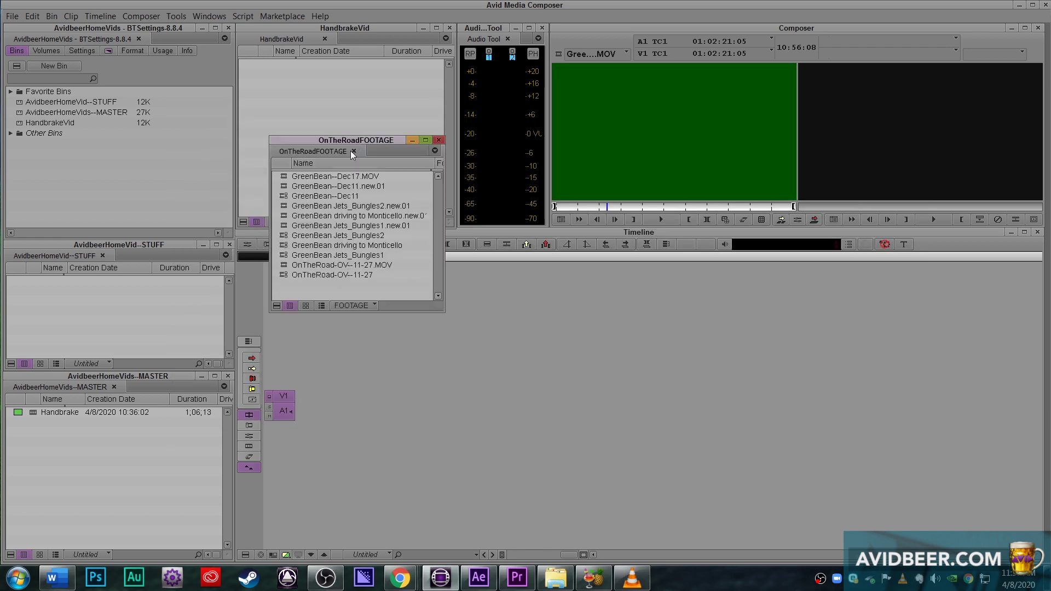
drag(564, 206, 645, 163)
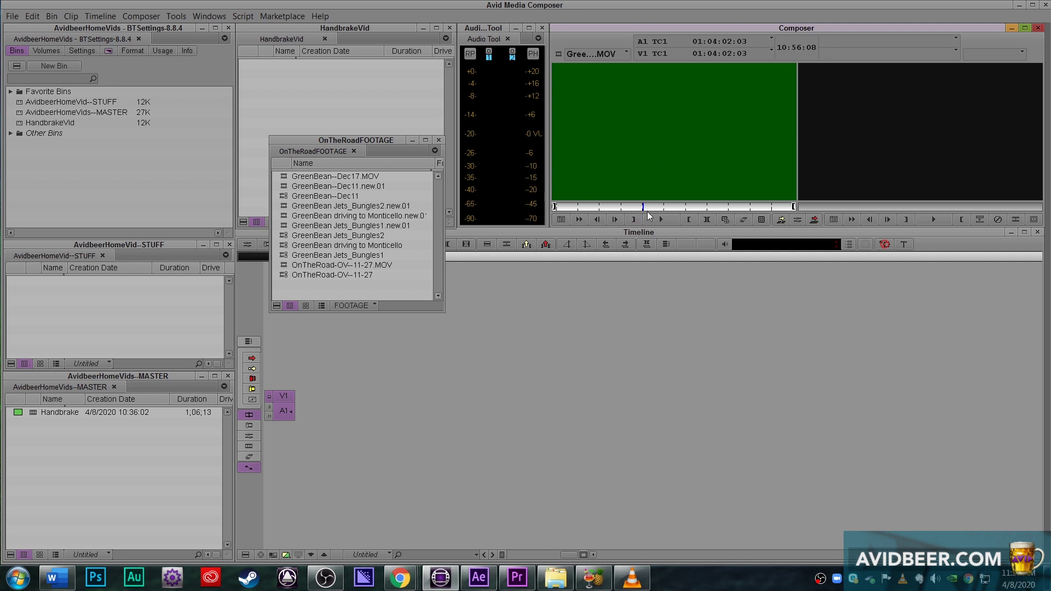
drag(652, 209, 630, 206)
Replay GreenBean in VLC, pause it at 00:55, then switch to After Effects
click(632, 578)
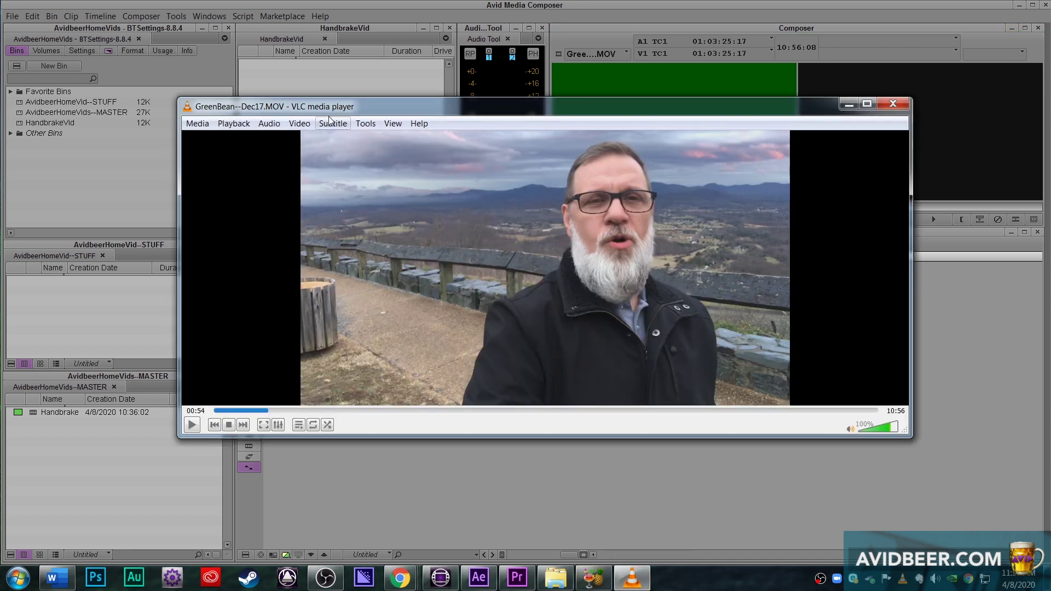
click(191, 425)
key(space)
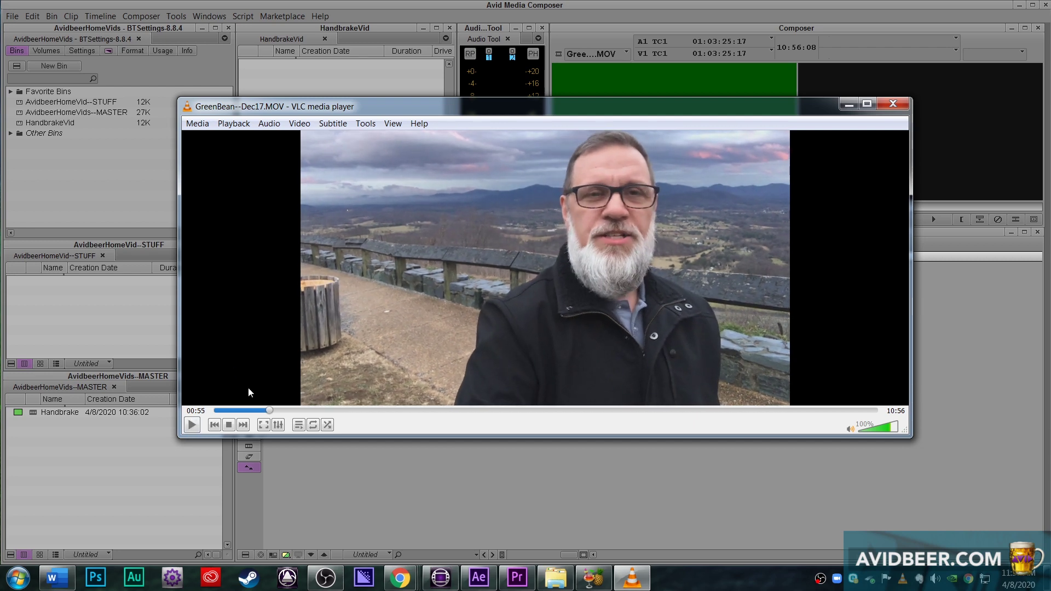
click(845, 104)
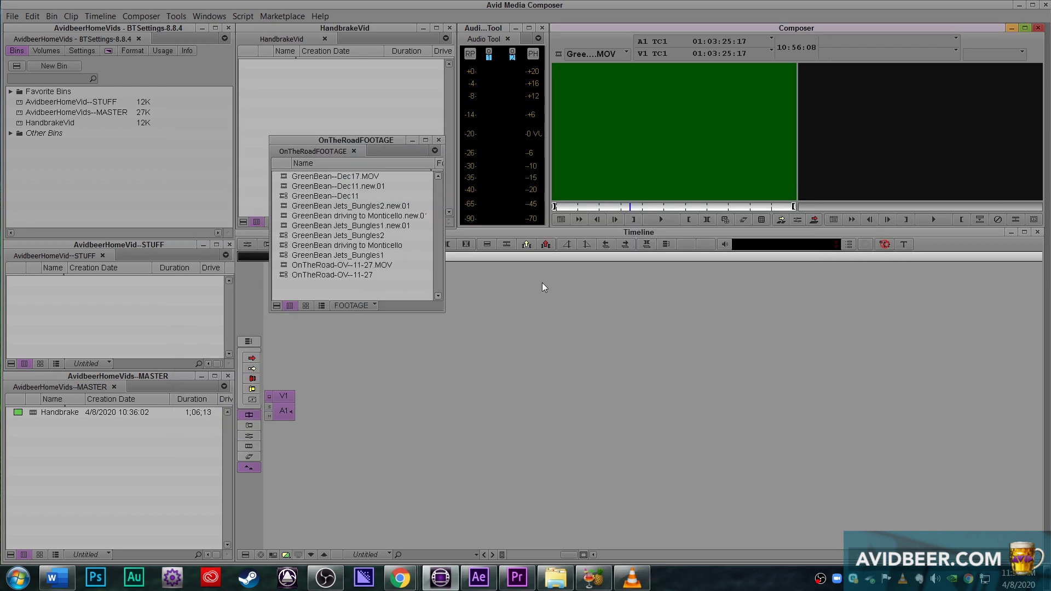
click(479, 577)
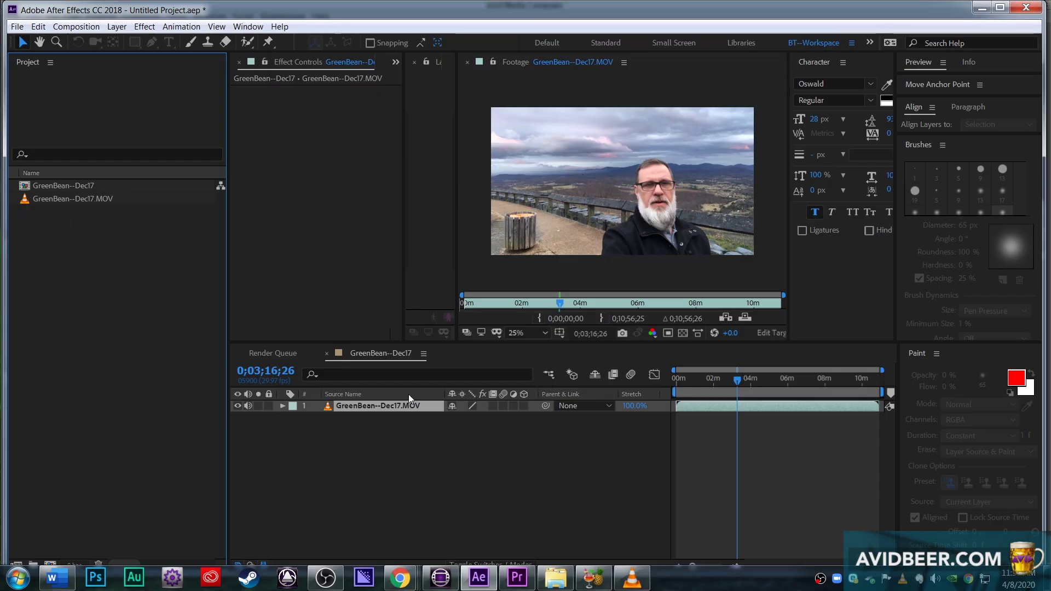
Scrub the After Effects composition to 0;03;30;04 to see real footage, then bring Premiere Pro forward
drag(715, 376, 741, 373)
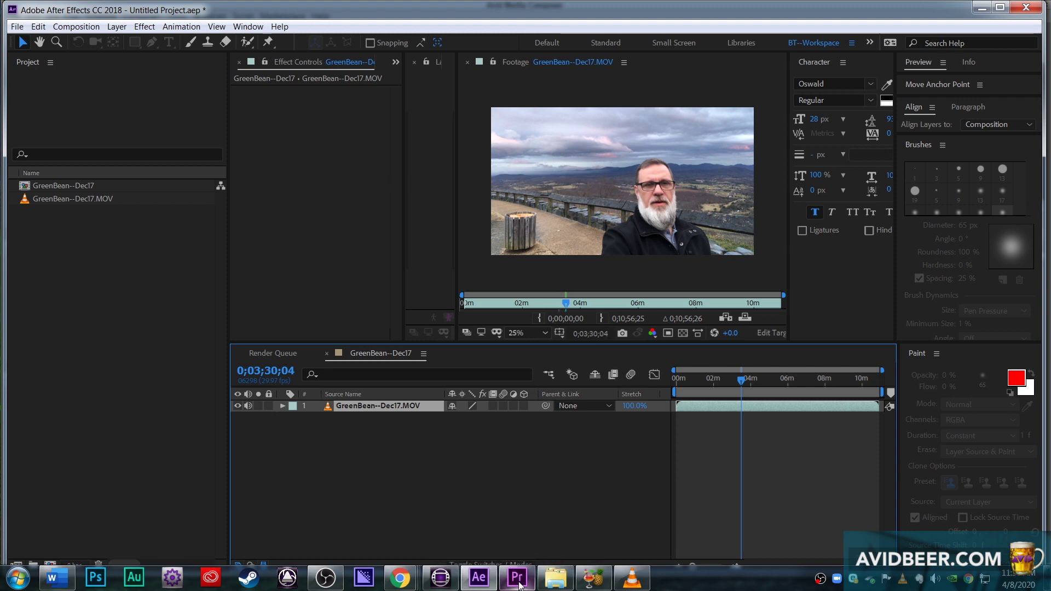
click(540, 496)
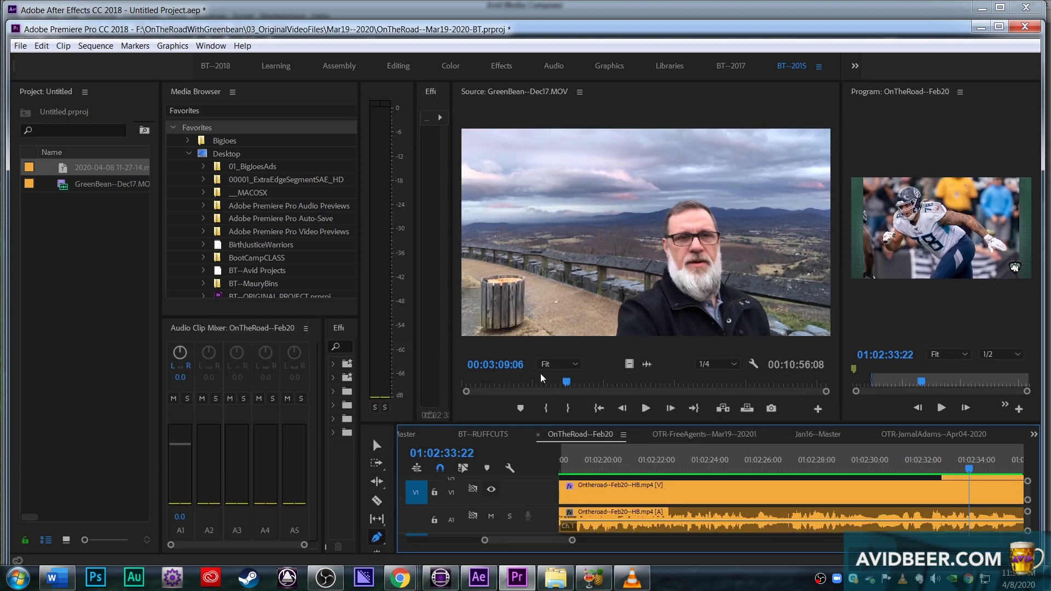
Play the Premiere source clip to 00:02:11:05, scrub to 00:06:14:09, then return to VLC
click(537, 379)
key(space)
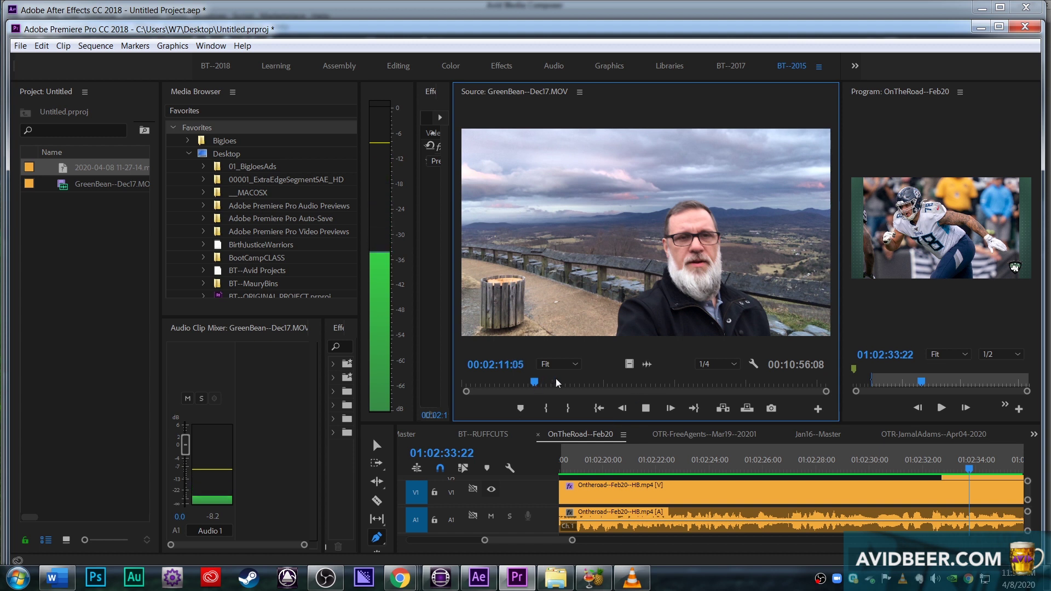
key(space)
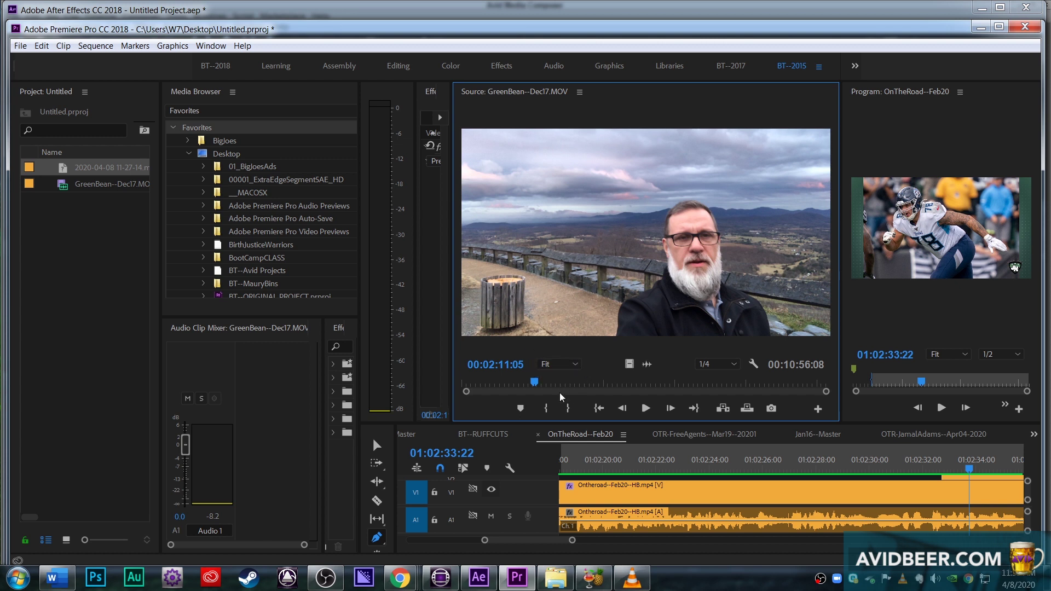
drag(596, 382, 669, 382)
click(112, 308)
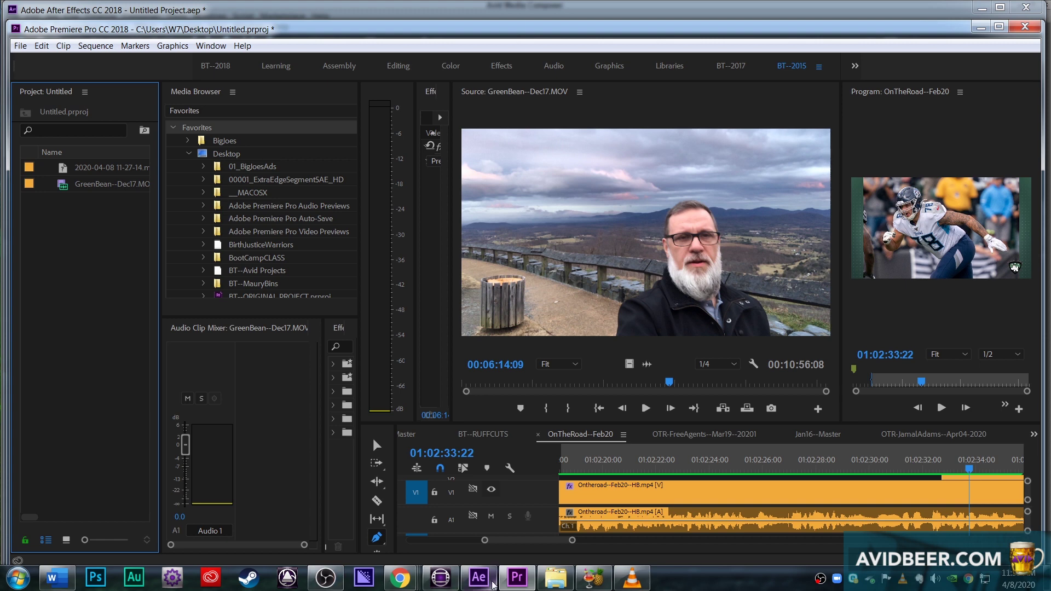
click(638, 586)
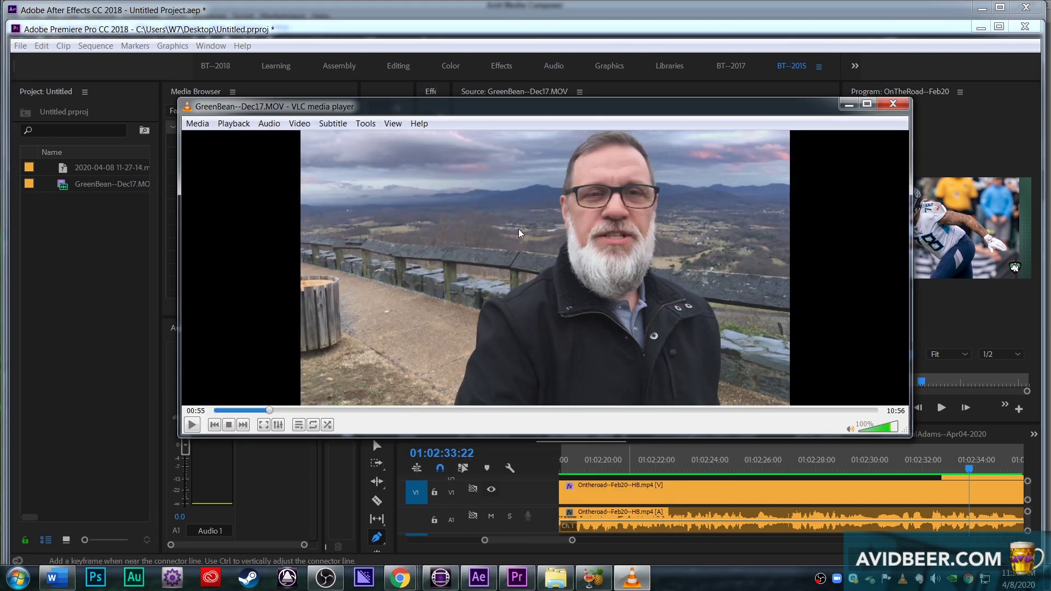
Bring Avid Media Composer in front of the paused VLC player
click(440, 577)
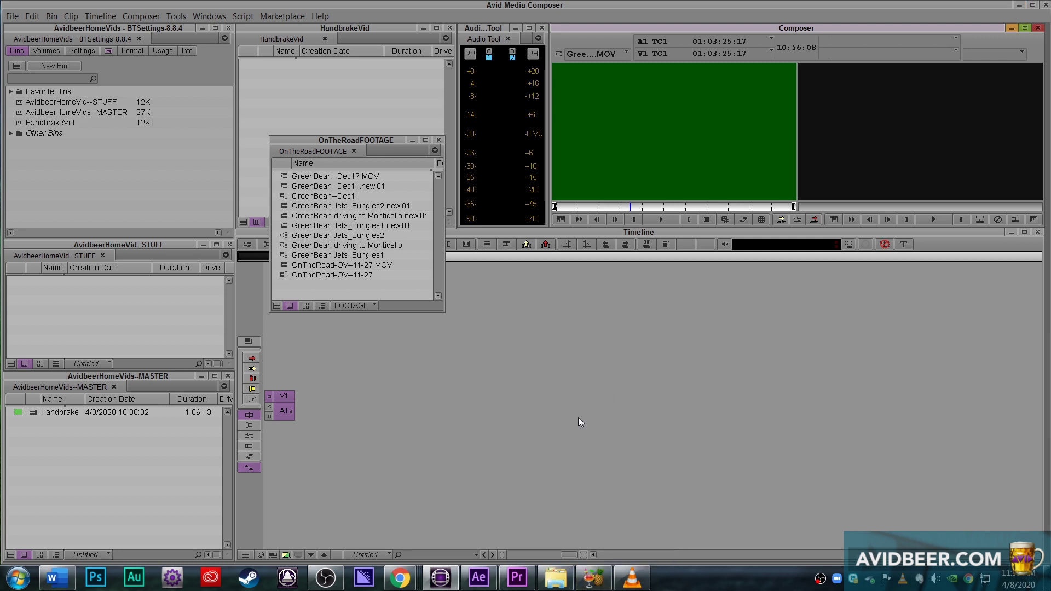
Drag GreenBean--Dec17.MOV into HandBrake as the source and move the windows aside
click(594, 580)
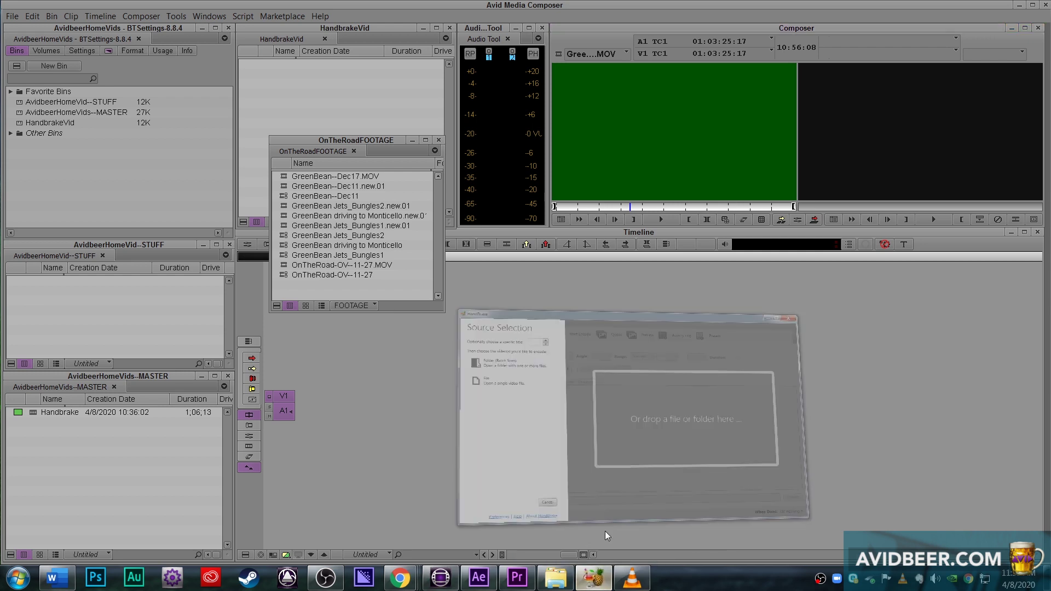
drag(542, 55, 458, 59)
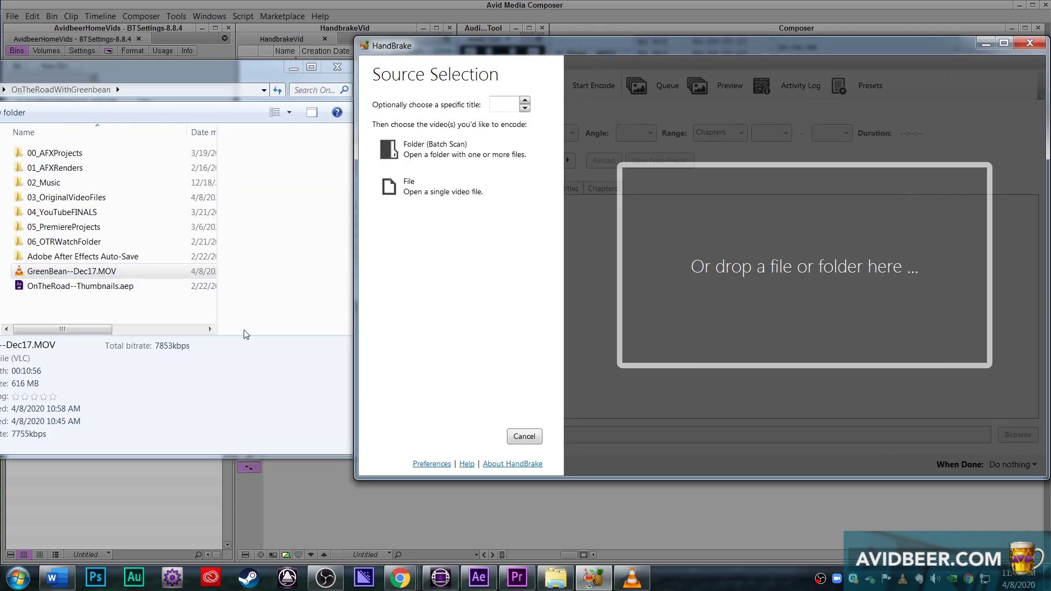
drag(70, 274, 794, 301)
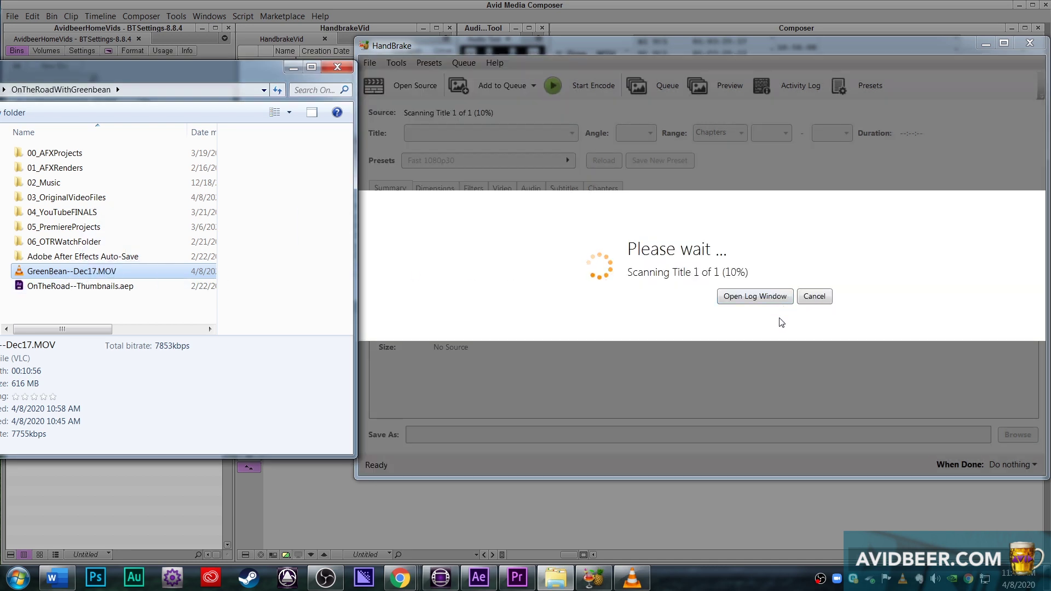
drag(311, 81, 124, 66)
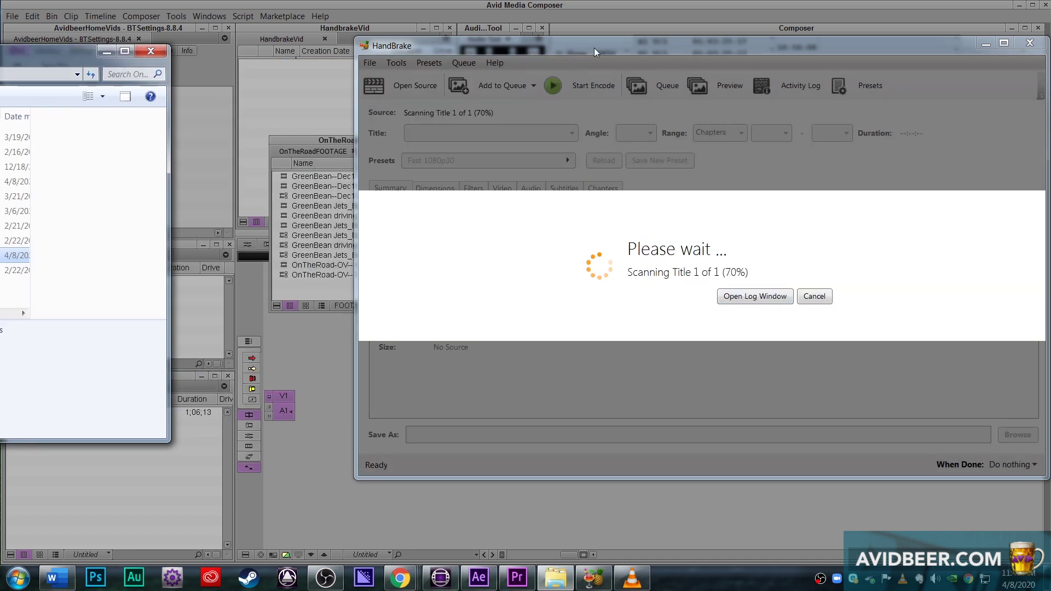
drag(564, 51, 408, 52)
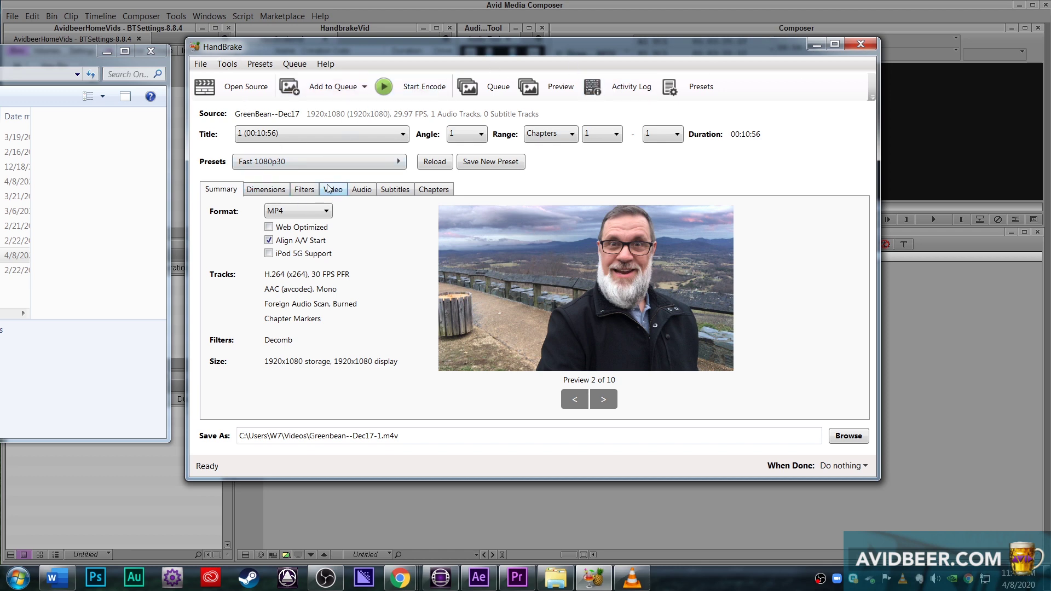
Keep the Fast 1080p30 preset and enable iPod 5G Support
click(399, 163)
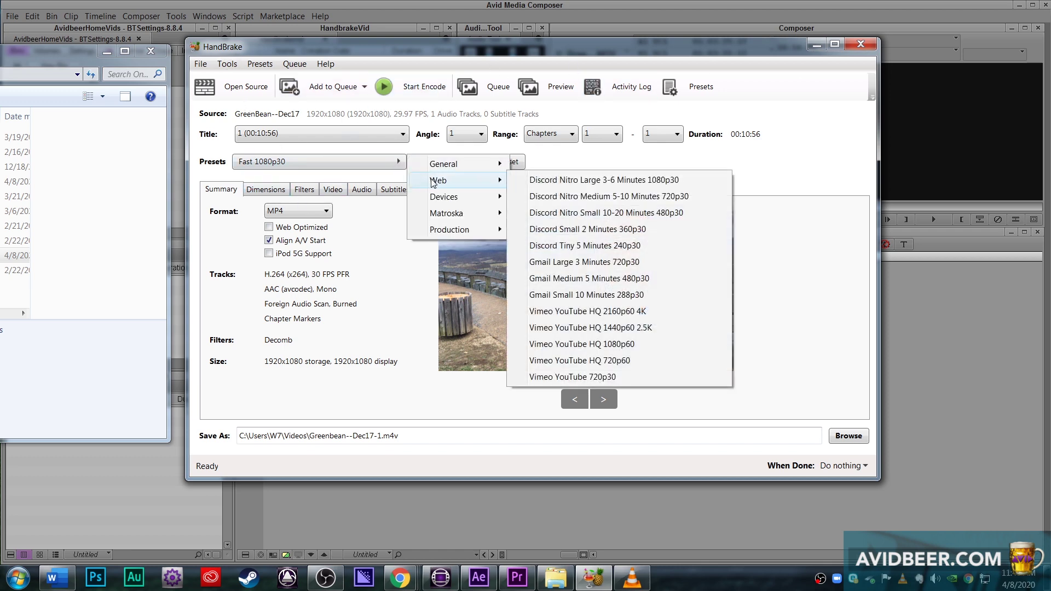
mouse_move(438, 171)
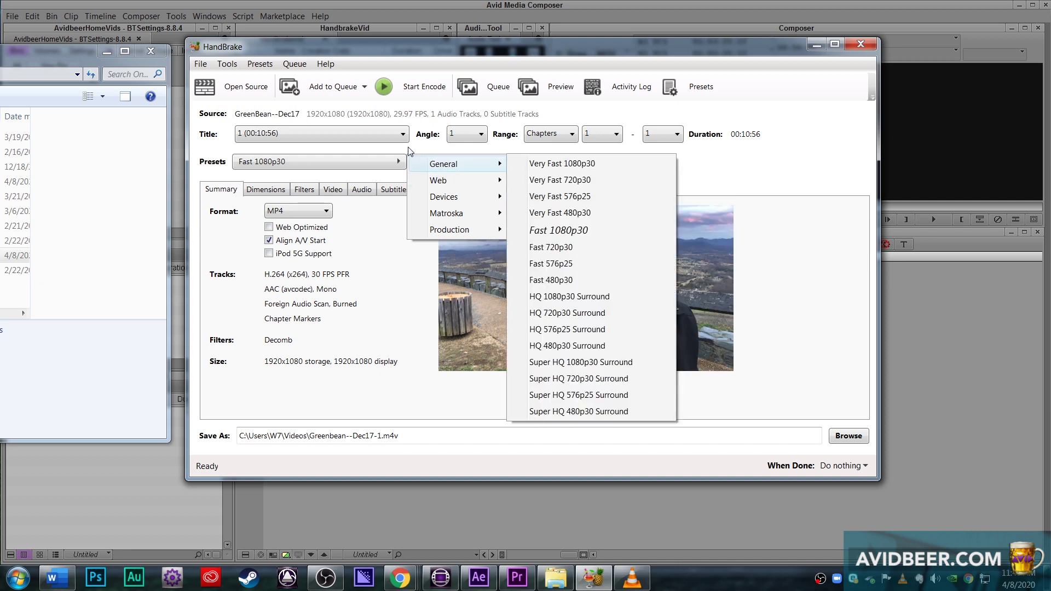
click(381, 253)
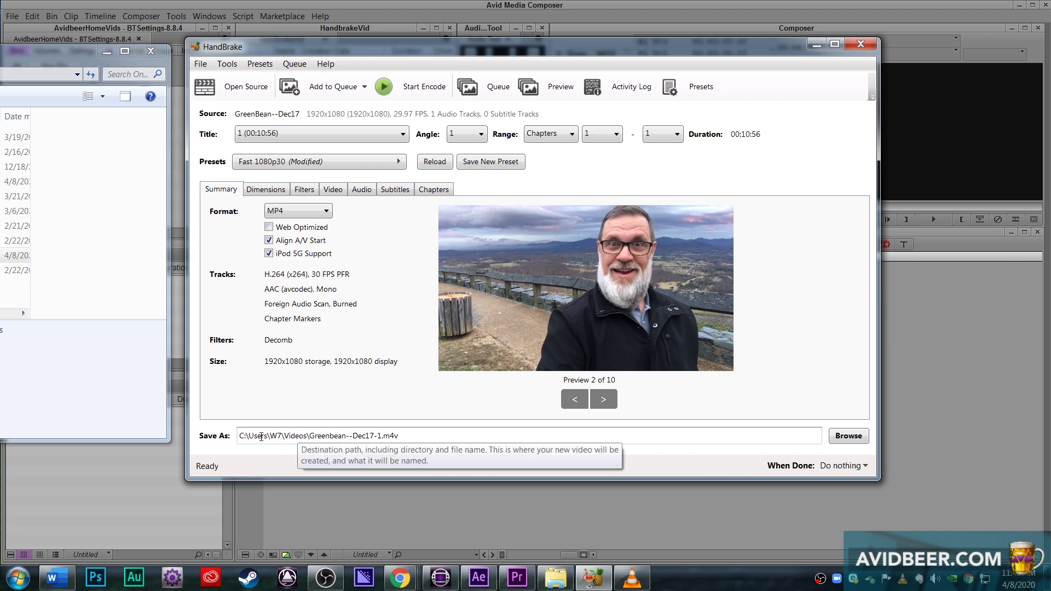
Save the output as Greenbean--Dec17-1.mp4 on the Desktop and start the encode
click(849, 436)
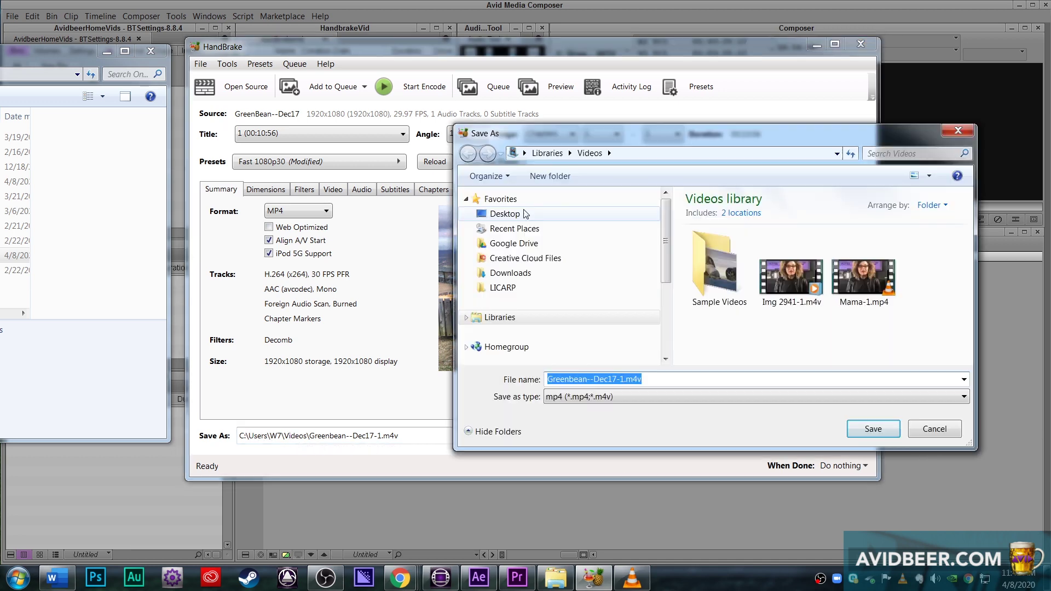
click(647, 381)
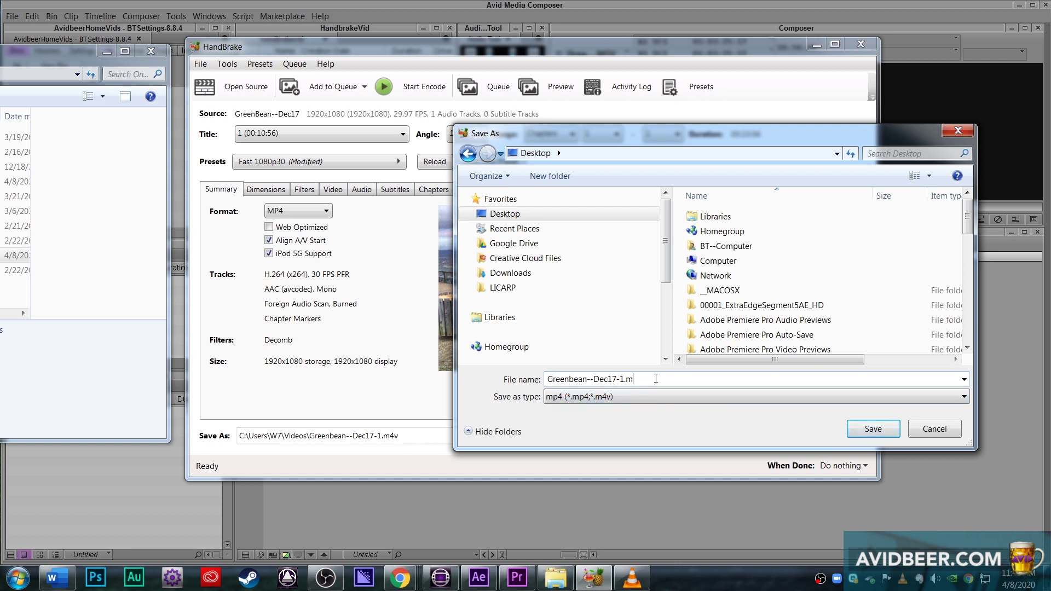
text(p4)
click(873, 429)
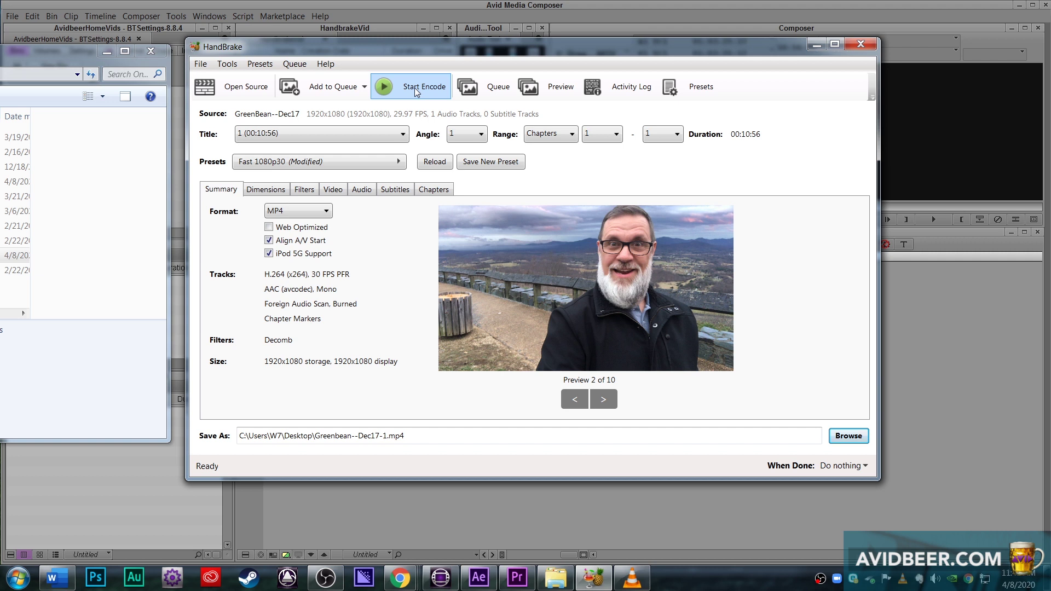
click(415, 88)
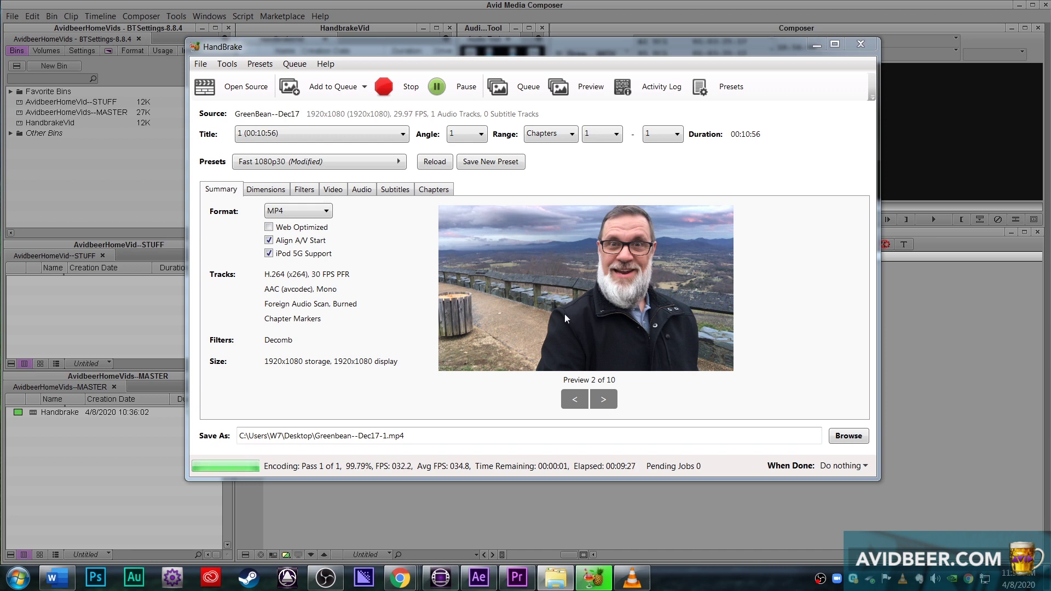
Import Greenbean--Dec17-1.mp4 into the HandbrakeVid bin via the Source Browser and play it
click(816, 44)
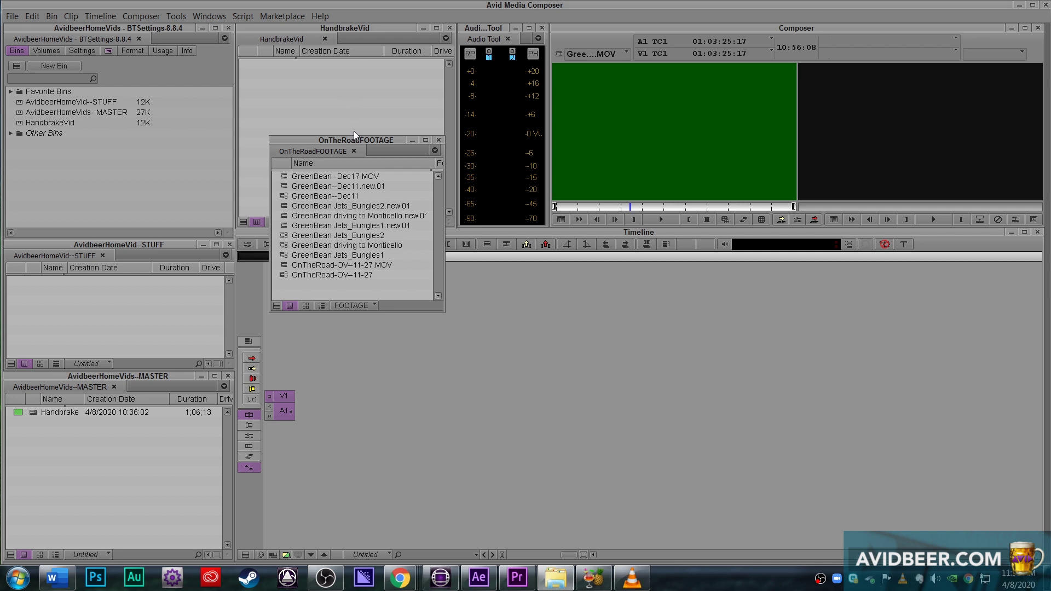
click(335, 87)
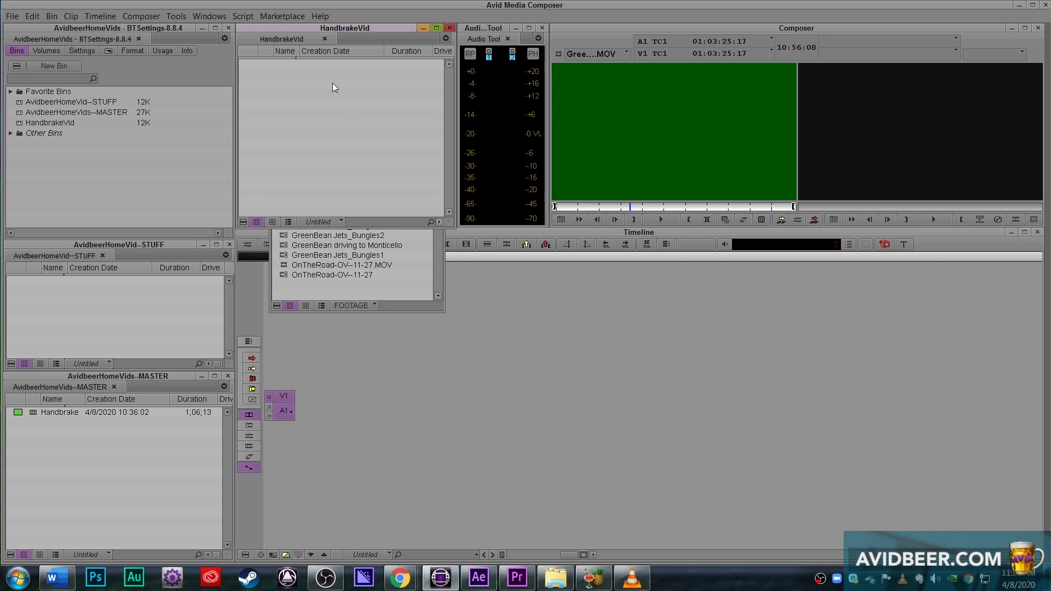
double_click(333, 84)
scroll(424, 296, up, 4)
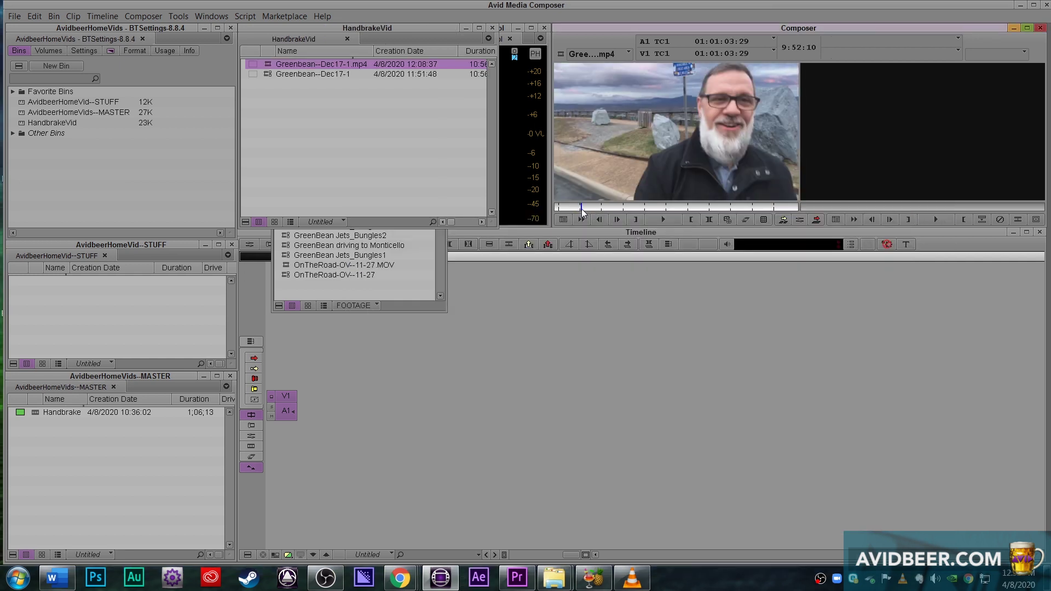
click(576, 208)
key(space)
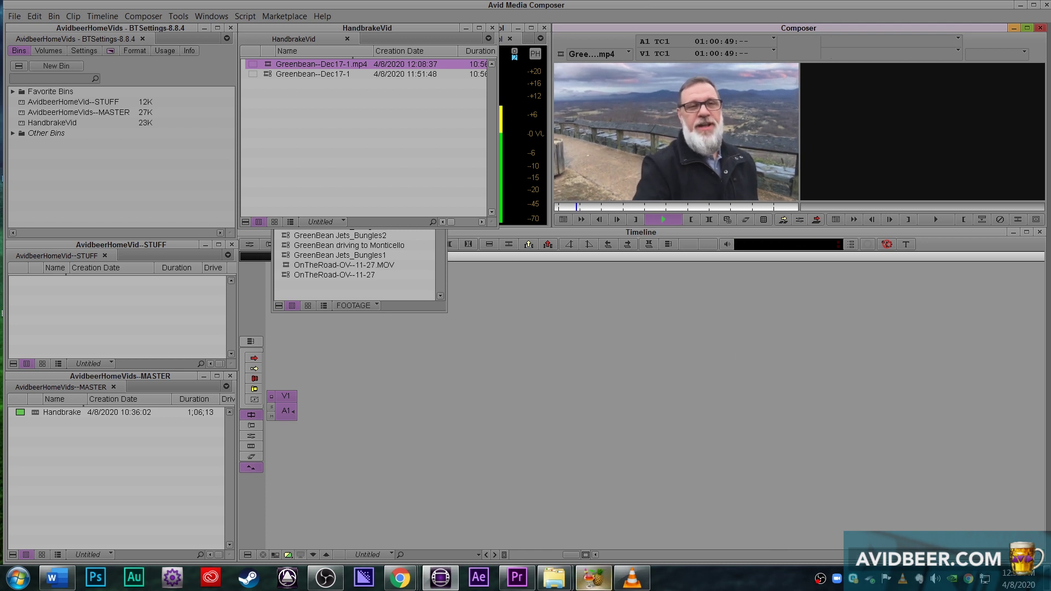
Rename the imported clip to Greenbean--Dec17-HB.mp4
click(346, 103)
click(347, 64)
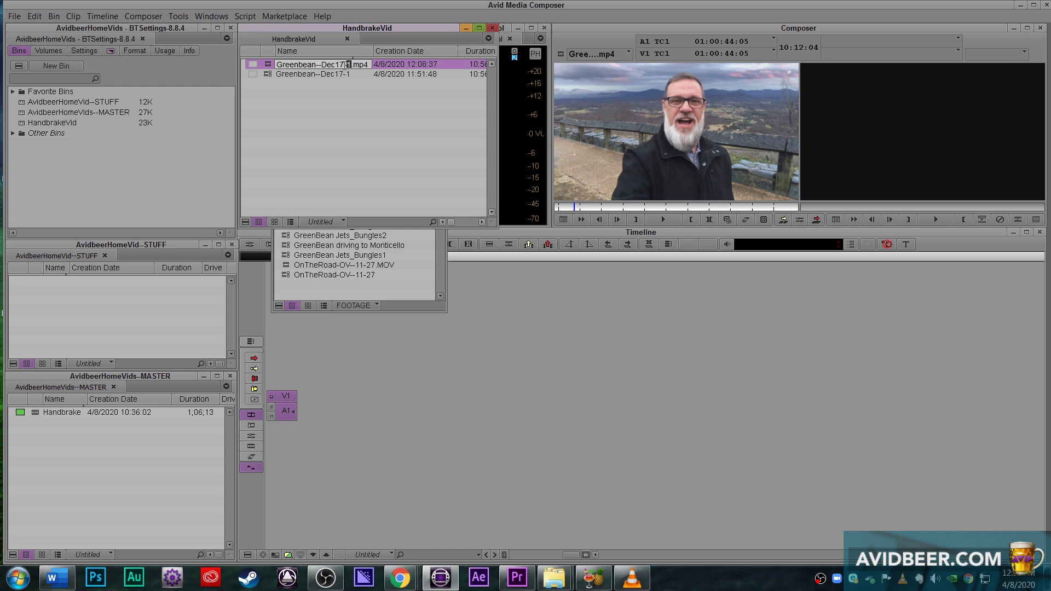
text(HB)
Load the original GreenBean--Dec17.MOV into the source monitor for comparison, then restore HandBrake
click(356, 284)
drag(338, 176, 570, 153)
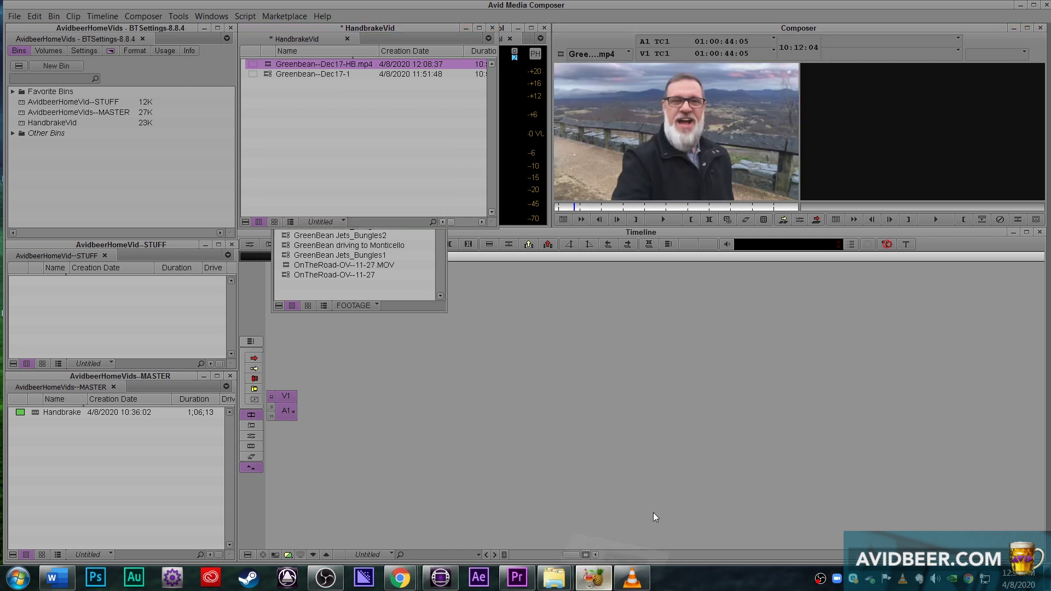
click(593, 577)
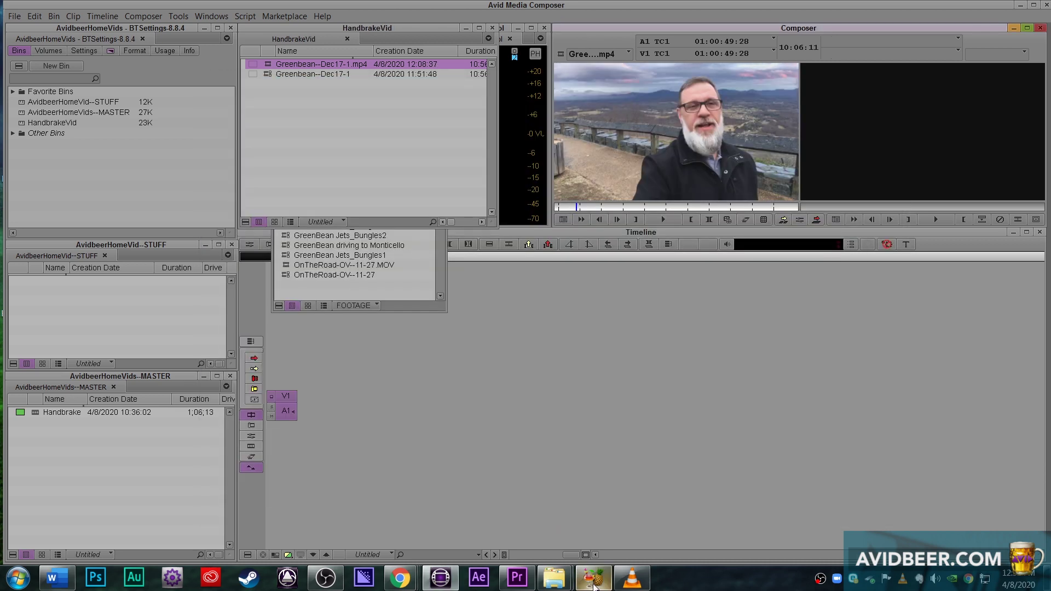
Minimize the HandBrake encoder window to get back to Avid Media Composer
click(592, 577)
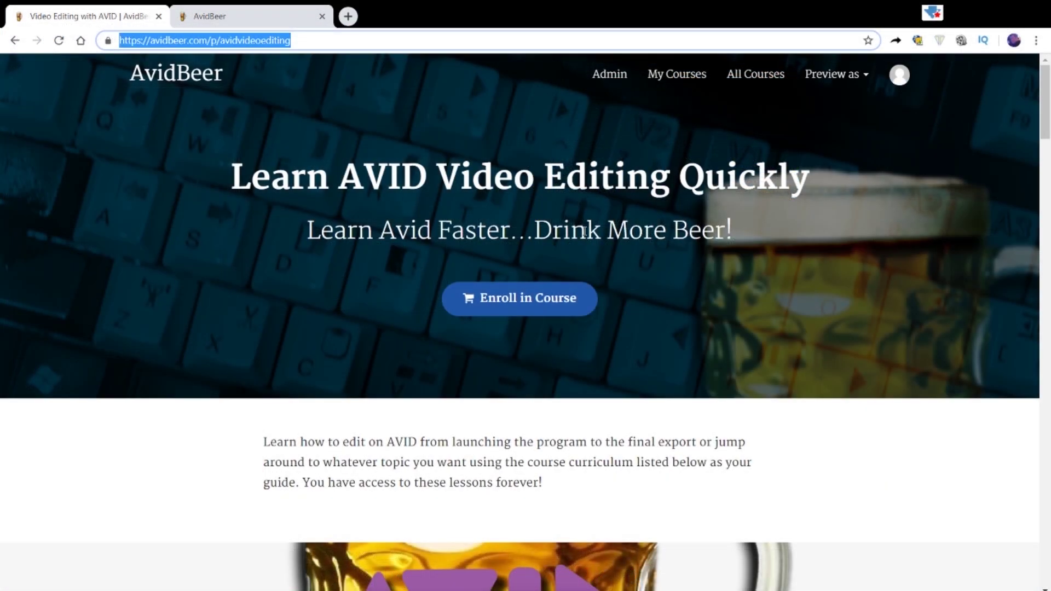
scroll(629, 307, down, 10)
click(252, 16)
mouse_move(1042, 132)
mouse_down()
mouse_move(1041, 107)
mouse_move(1041, 131)
mouse_up()
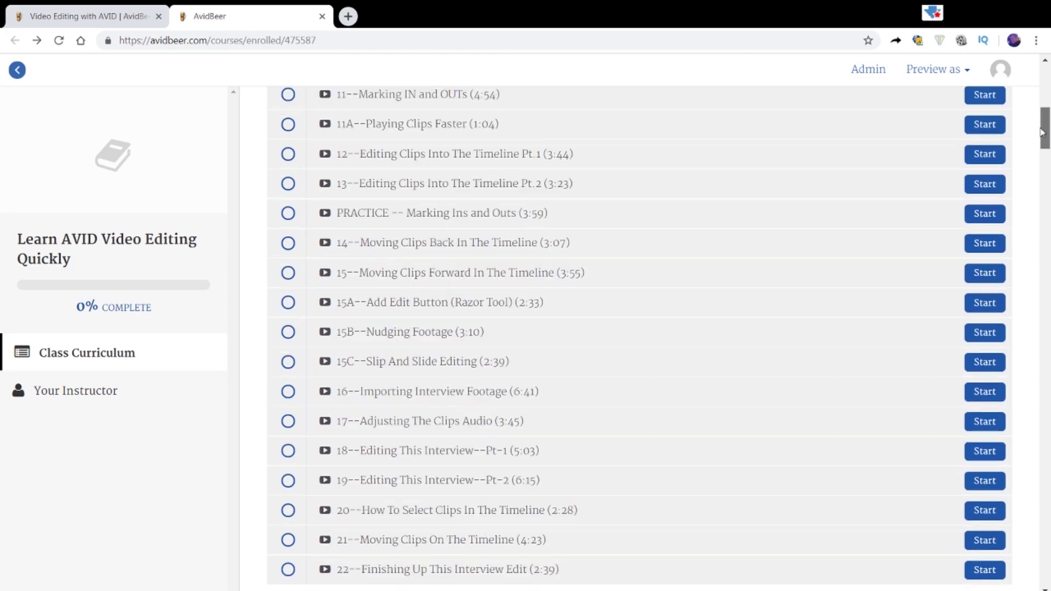
key(ctrl+shift+Tab)
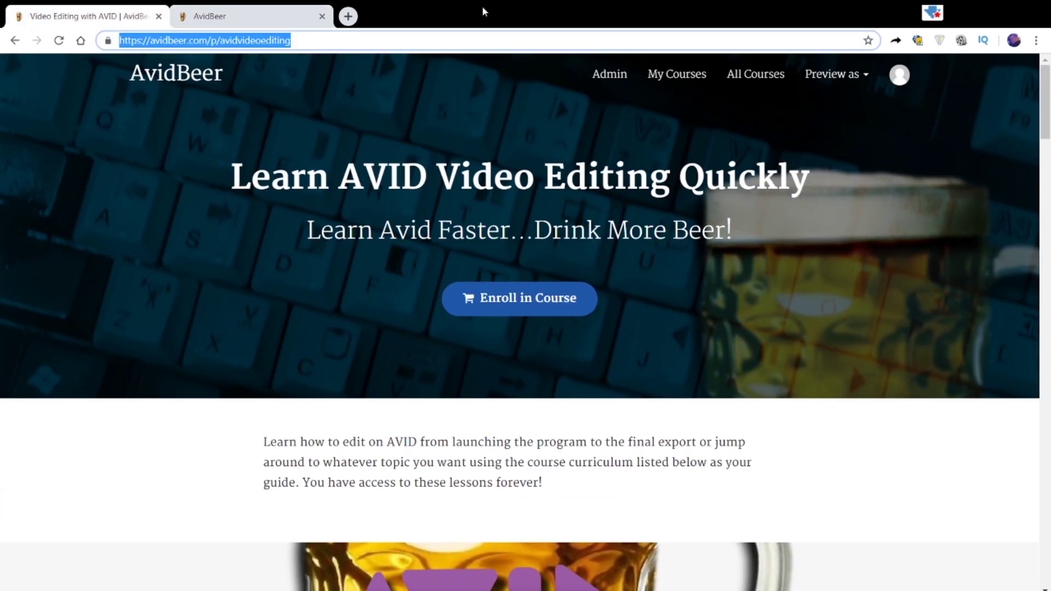